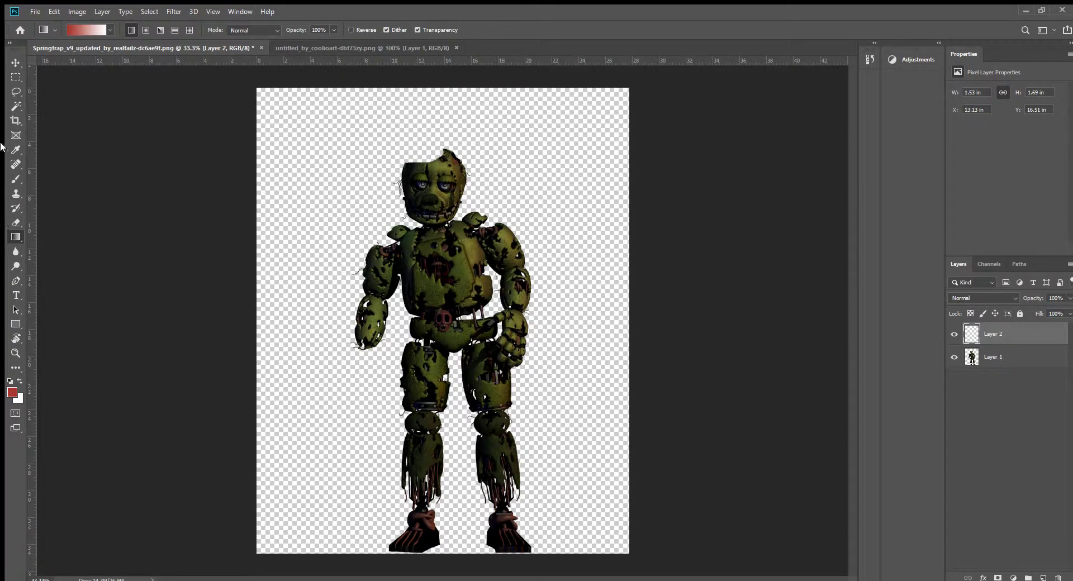
Enlarge the reddish skull piece and place it to the upper left of Springtrap's green head.
{"action": "left_click", "coordinate": [15, 63]}
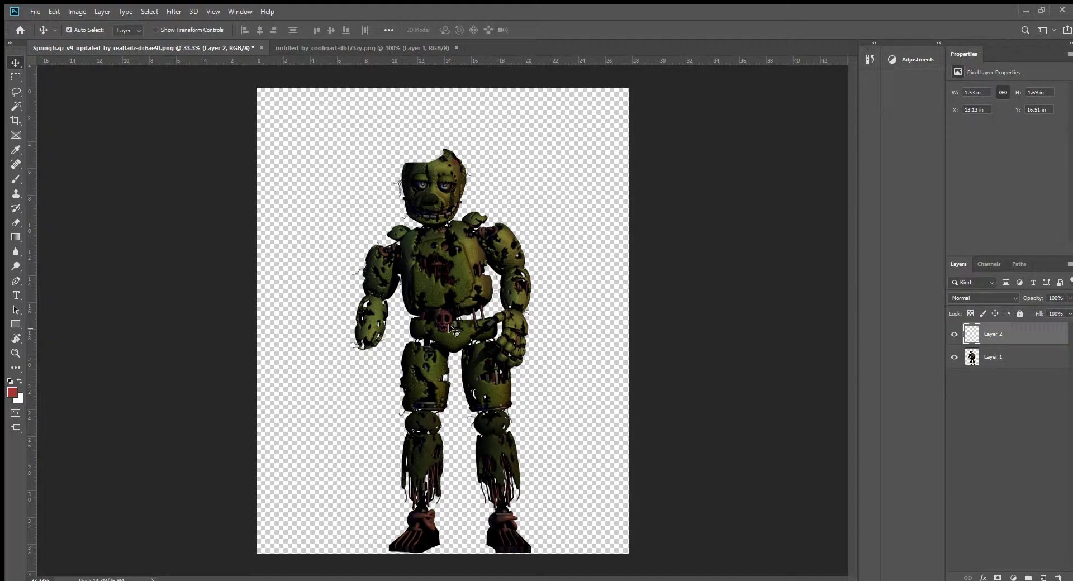
{"action": "mouse_move", "coordinate": [444, 324]}
{"action": "left_mouse_down"}
{"action": "mouse_move", "coordinate": [431, 278]}
{"action": "mouse_move", "coordinate": [303, 174]}
{"action": "left_mouse_up"}
{"action": "key", "text": "ctrl+t"}
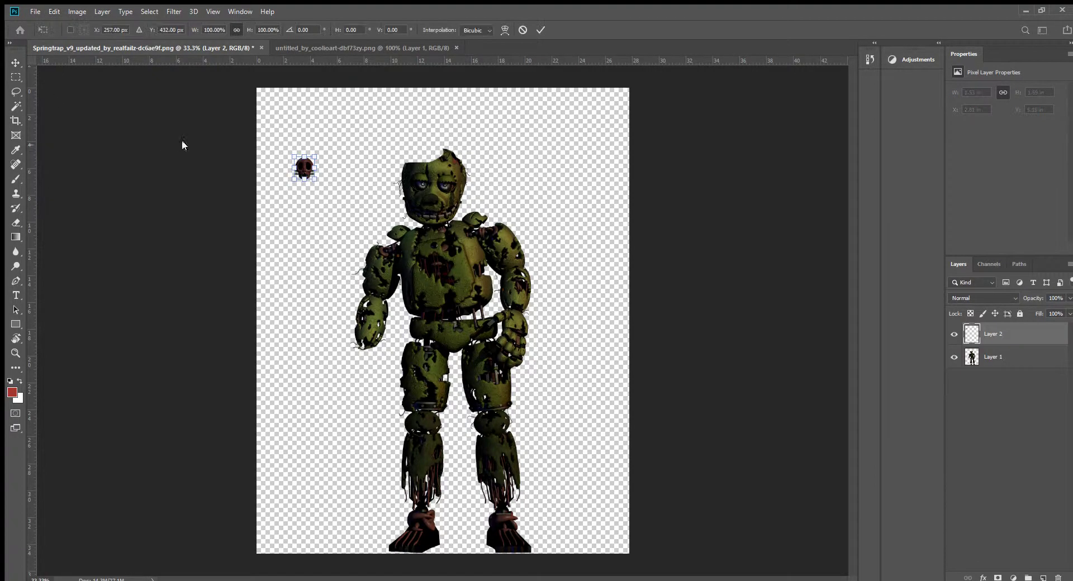
{"action": "left_click_drag", "start_coordinate": [318, 166], "coordinate": [373, 185]}
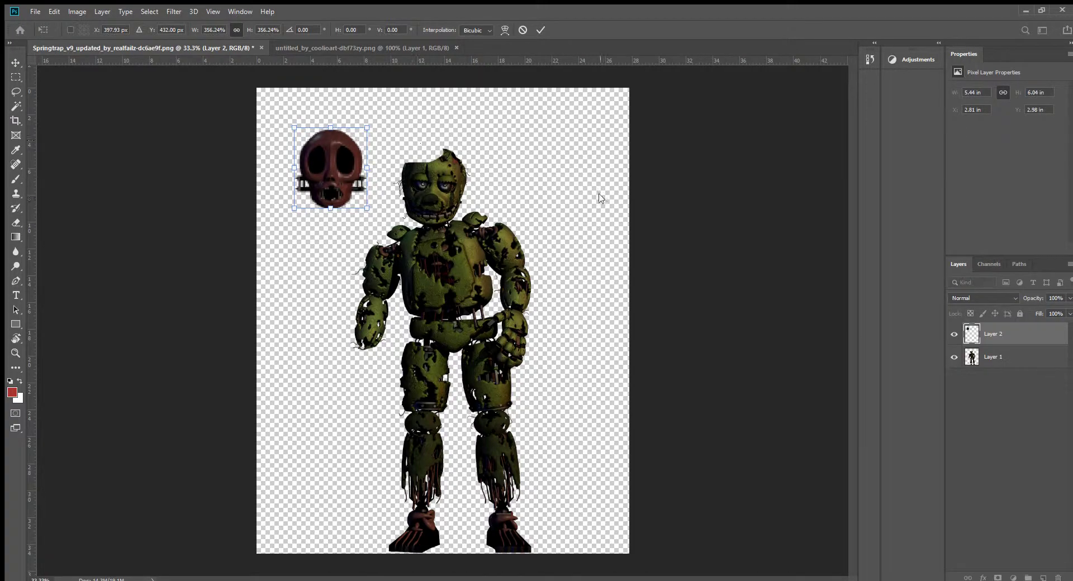
{"action": "key", "text": "Return"}
{"action": "mouse_move", "coordinate": [339, 179]}
{"action": "left_mouse_down"}
{"action": "mouse_move", "coordinate": [359, 201]}
{"action": "mouse_move", "coordinate": [436, 194]}
{"action": "left_mouse_up"}
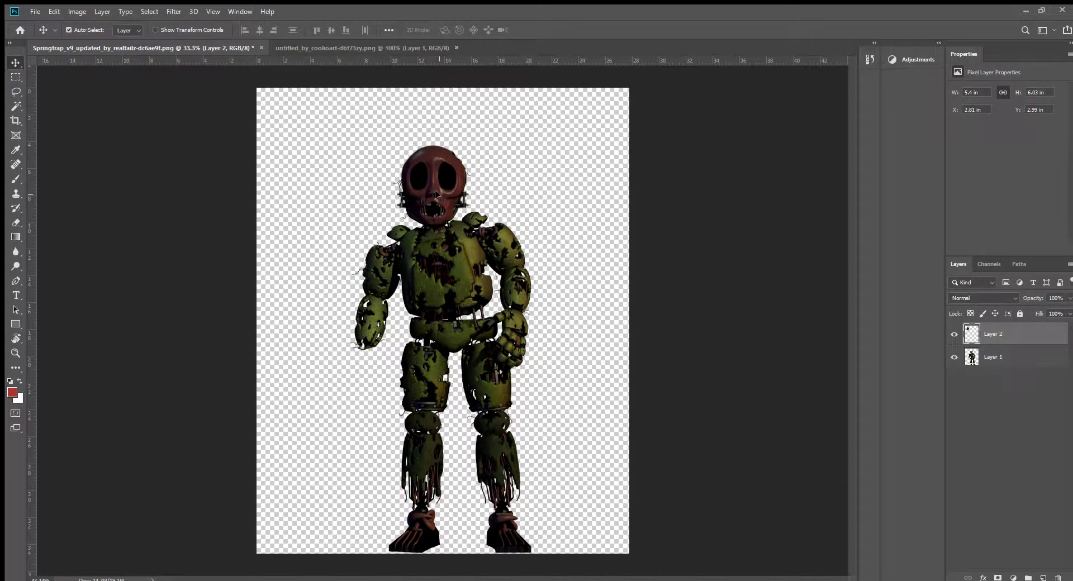
{"action": "left_click_drag", "start_coordinate": [437, 194], "coordinate": [355, 198]}
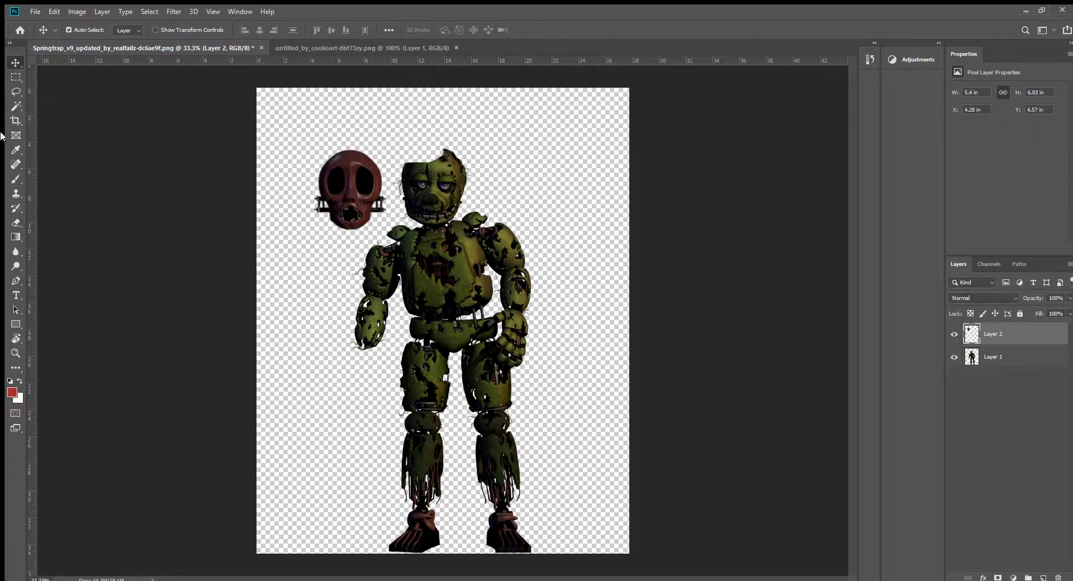
Erase stray wisps beside the head, then erase Springtrap's left eye on Layer 1.
{"action": "left_click", "coordinate": [16, 224]}
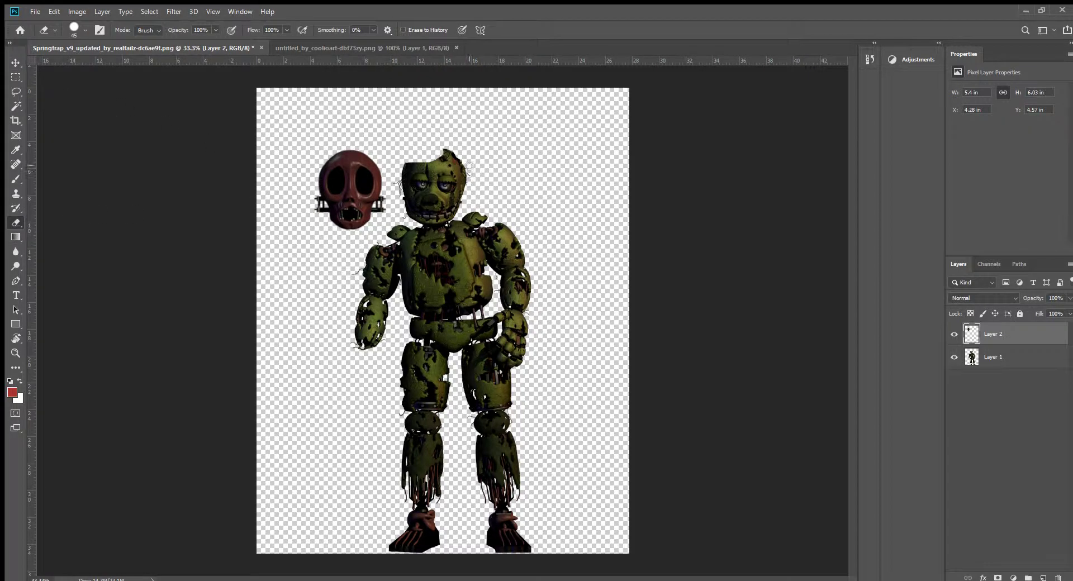
{"action": "left_click_drag", "start_coordinate": [468, 165], "coordinate": [450, 156]}
{"action": "left_click", "coordinate": [1043, 364]}
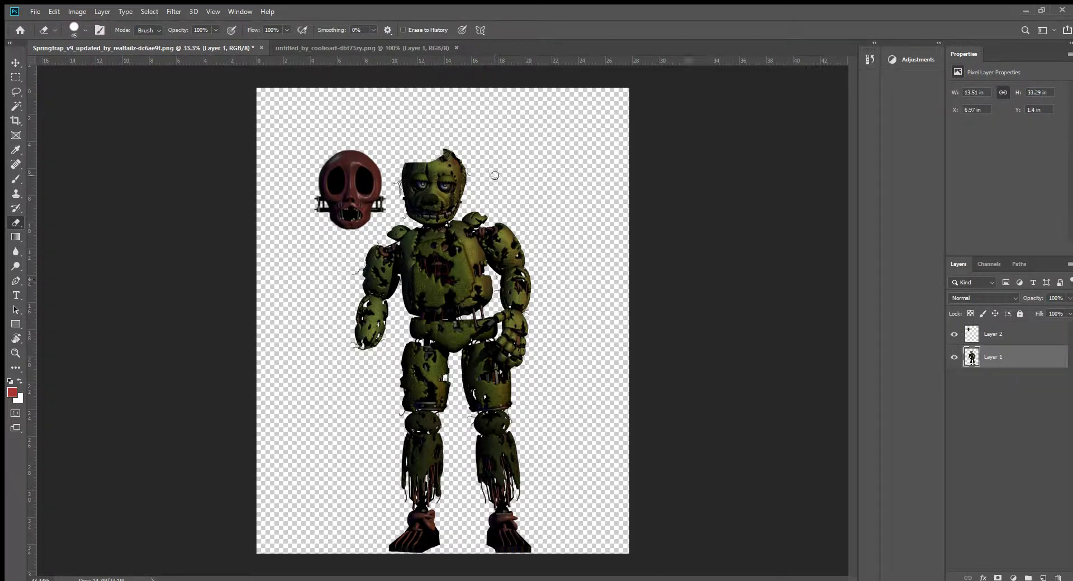
{"action": "left_click", "coordinate": [422, 185]}
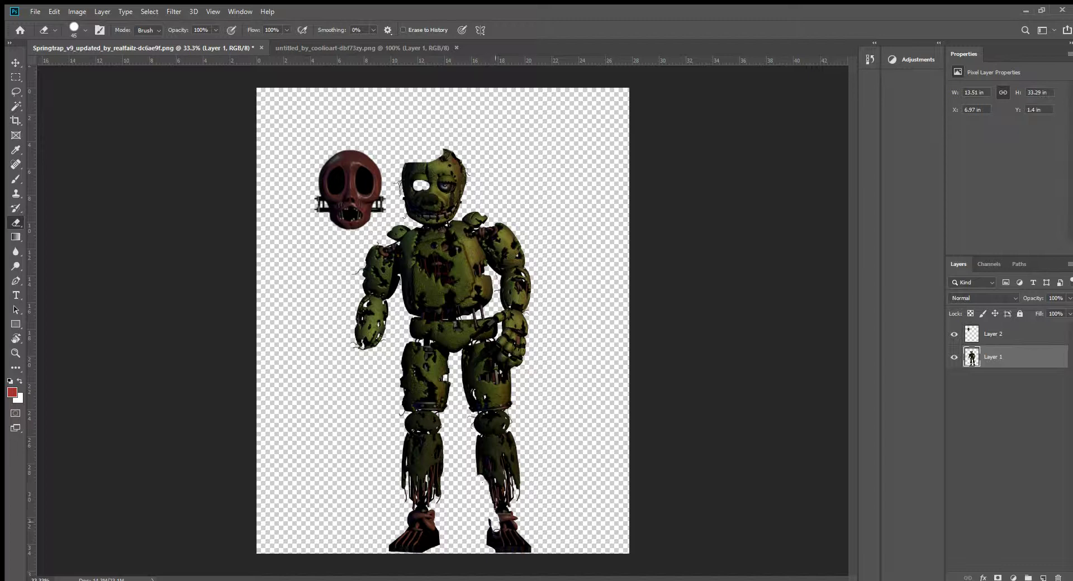
Erase most of Springtrap's right lower leg and foot, including the toe tip.
{"action": "left_click_drag", "start_coordinate": [497, 545], "coordinate": [509, 534]}
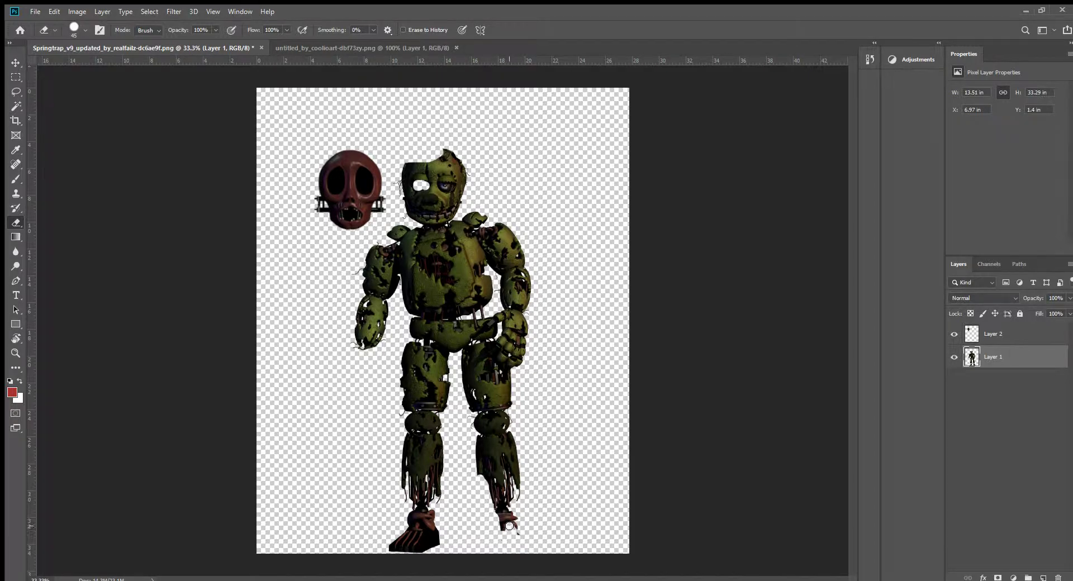
{"action": "mouse_move", "coordinate": [506, 530]}
{"action": "left_mouse_down"}
{"action": "mouse_move", "coordinate": [516, 543]}
{"action": "mouse_move", "coordinate": [477, 478]}
{"action": "mouse_move", "coordinate": [512, 482]}
{"action": "mouse_move", "coordinate": [497, 493]}
{"action": "mouse_move", "coordinate": [510, 503]}
{"action": "left_mouse_up"}
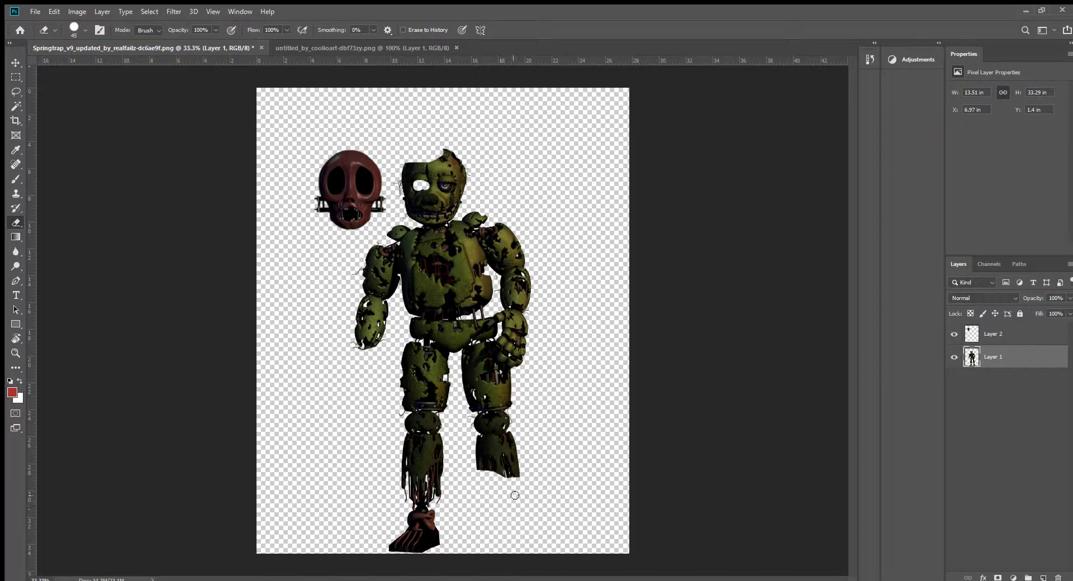
{"action": "left_click_drag", "start_coordinate": [515, 495], "coordinate": [529, 491]}
Draw a freehand lasso selection around the top of the skull in the Springtrap document.
{"action": "left_click", "coordinate": [16, 91]}
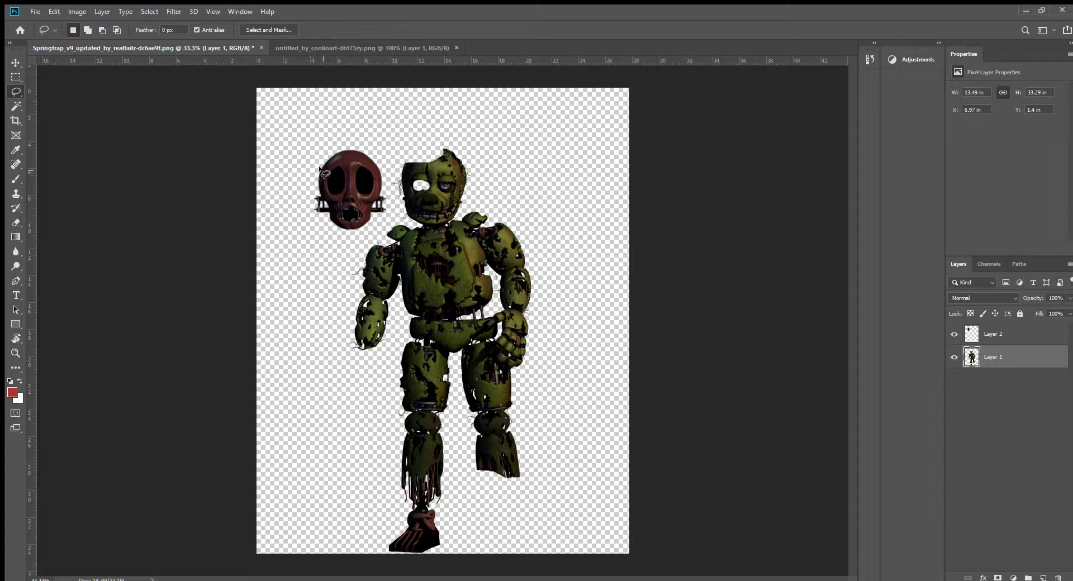
{"action": "left_click_drag", "start_coordinate": [321, 160], "coordinate": [350, 163]}
{"action": "mouse_move", "coordinate": [356, 156]}
{"action": "left_mouse_down"}
{"action": "mouse_move", "coordinate": [323, 151]}
{"action": "mouse_move", "coordinate": [326, 160]}
{"action": "left_mouse_up"}
{"action": "mouse_move", "coordinate": [328, 160]}
{"action": "left_mouse_down"}
{"action": "mouse_move", "coordinate": [357, 150]}
{"action": "mouse_move", "coordinate": [329, 167]}
{"action": "left_mouse_up"}
In the parts-sheet tab, lasso the skull's upper left, then return to the Springtrap document.
{"action": "left_click", "coordinate": [358, 48]}
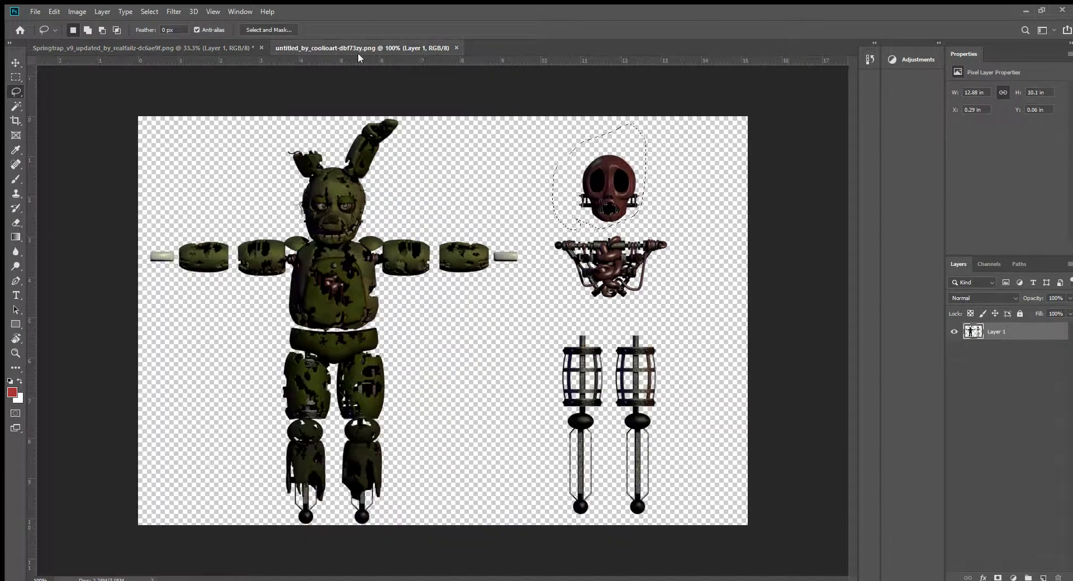
{"action": "left_click", "coordinate": [514, 198]}
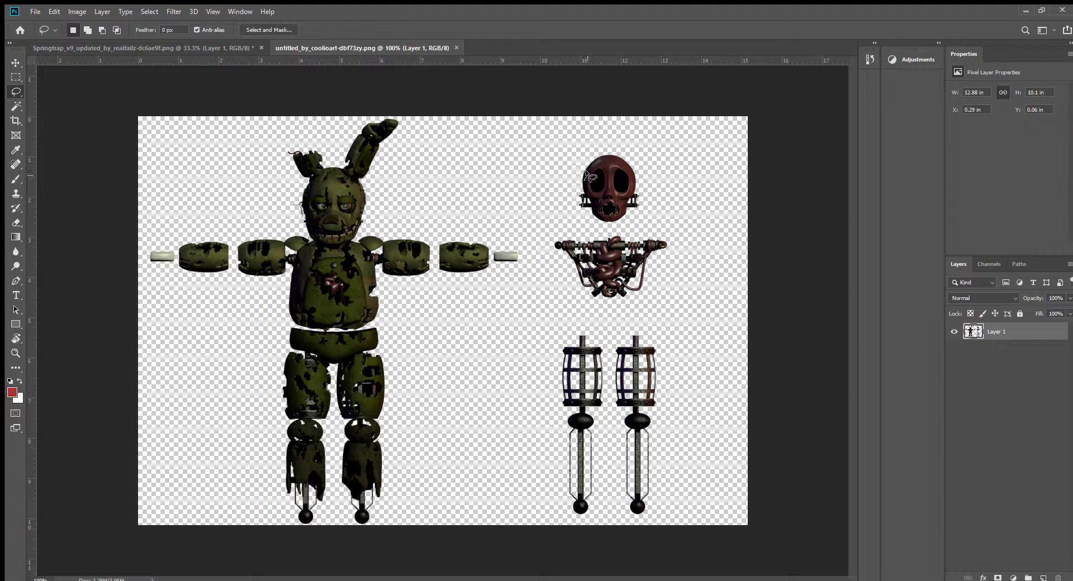
{"action": "mouse_move", "coordinate": [586, 173]}
{"action": "left_mouse_down"}
{"action": "mouse_move", "coordinate": [600, 152]}
{"action": "mouse_move", "coordinate": [583, 171]}
{"action": "mouse_move", "coordinate": [602, 162]}
{"action": "left_mouse_up"}
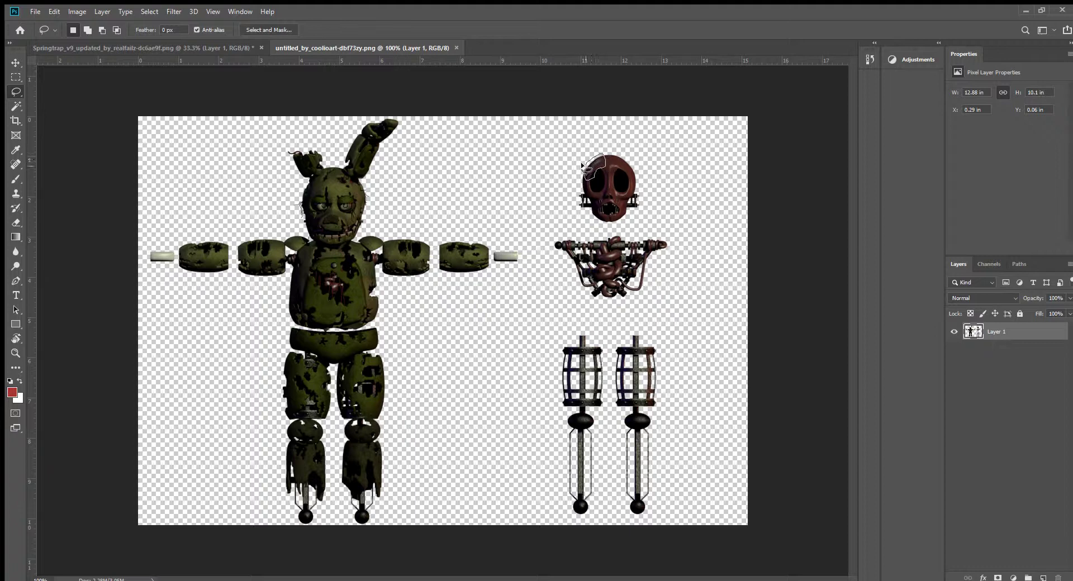
{"action": "left_click_drag", "start_coordinate": [601, 162], "coordinate": [583, 178]}
{"action": "left_click", "coordinate": [224, 47]}
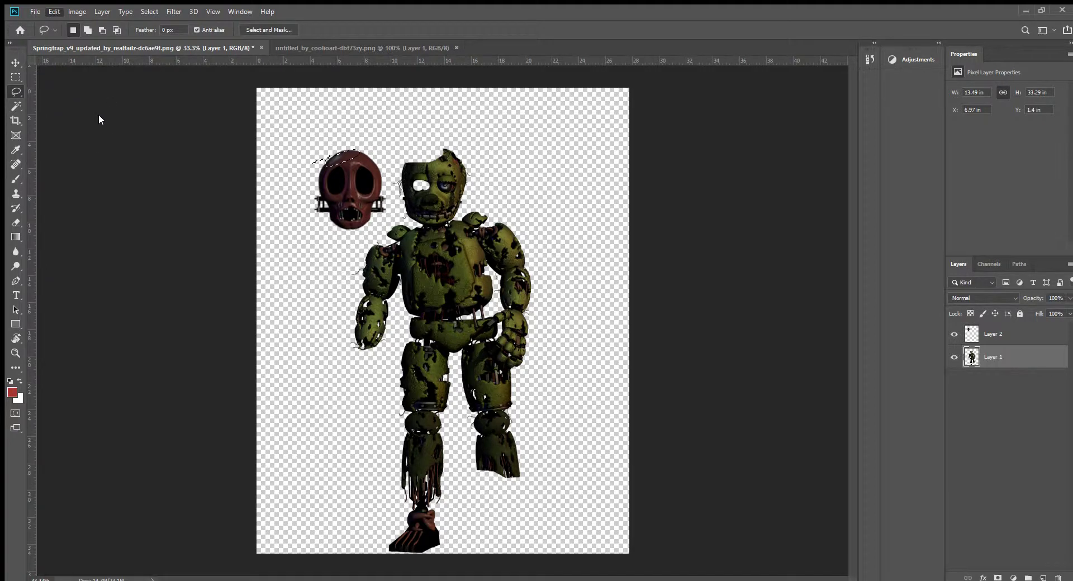
Copy the selection to new Layer 3, paste it as Layer 4, and make Layer 3 active.
{"action": "key", "text": "ctrl+j"}
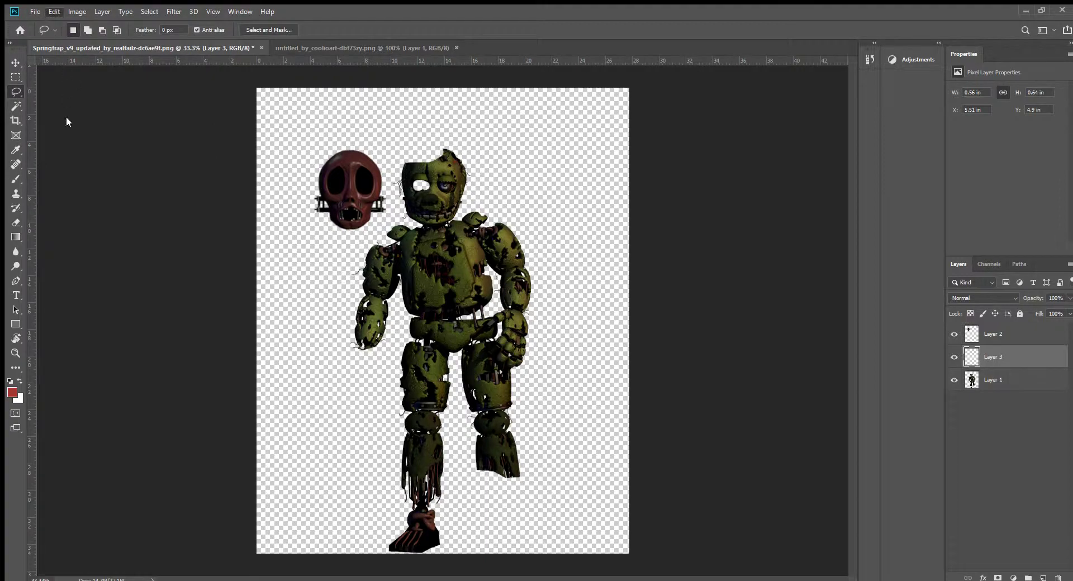
{"action": "key", "text": "ctrl+v"}
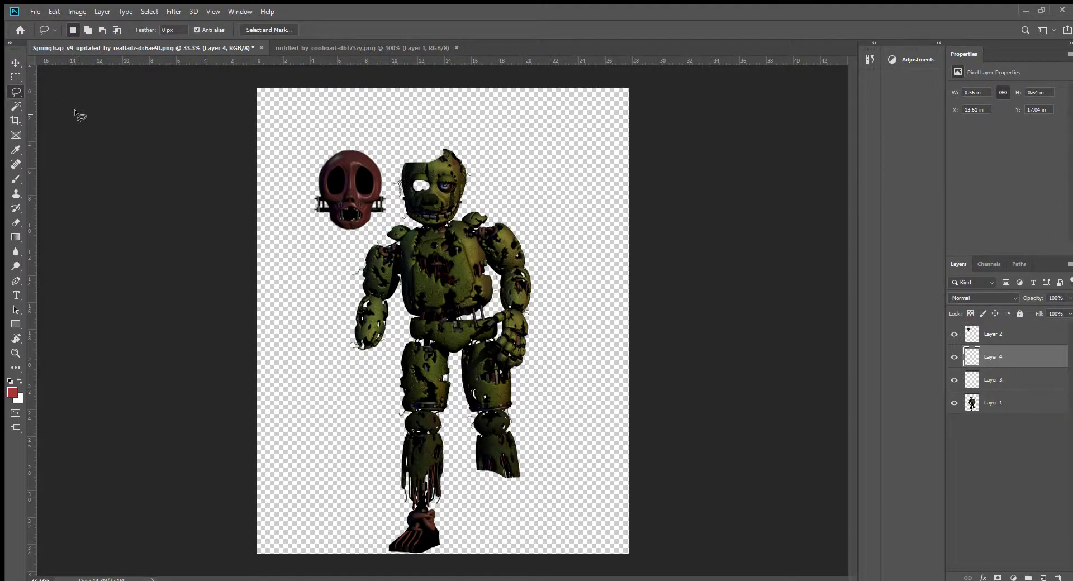
{"action": "left_click", "coordinate": [1019, 378]}
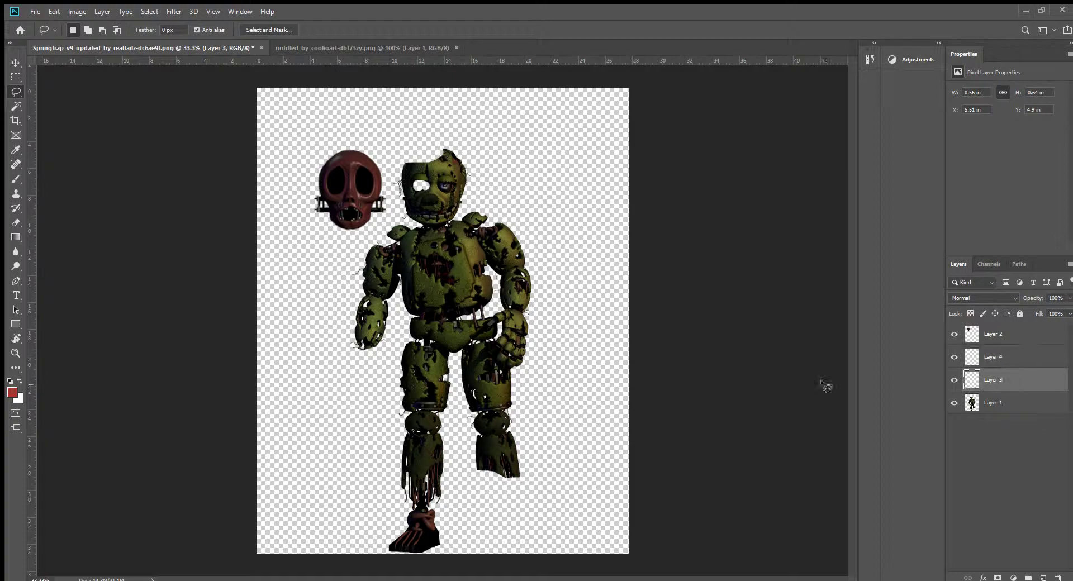
{"action": "left_click", "coordinate": [16, 62]}
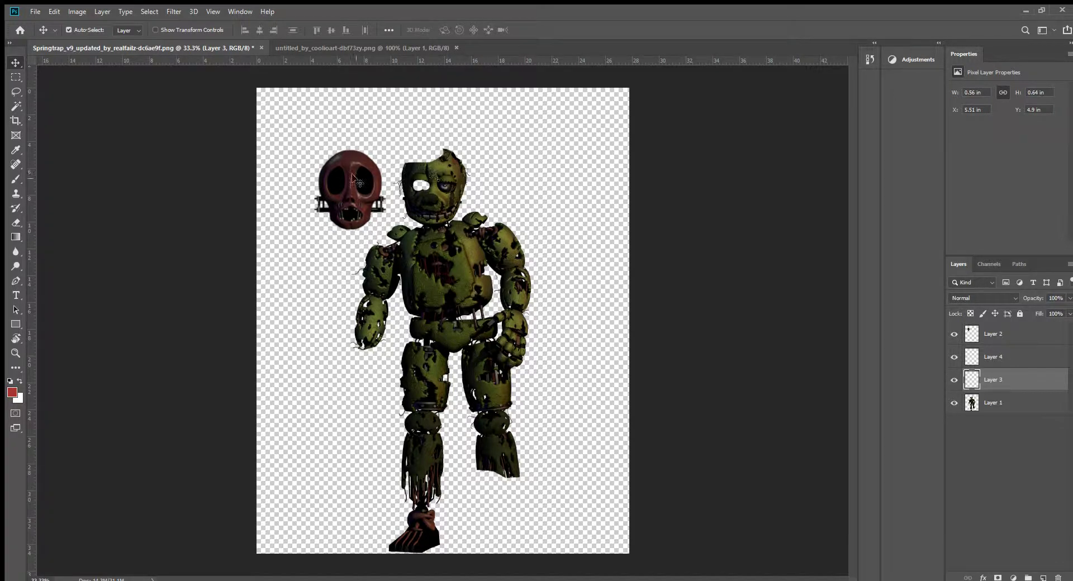
Move the full red skull to the canvas's right edge and the small fragment beside the head.
{"action": "left_click_drag", "start_coordinate": [351, 181], "coordinate": [393, 126]}
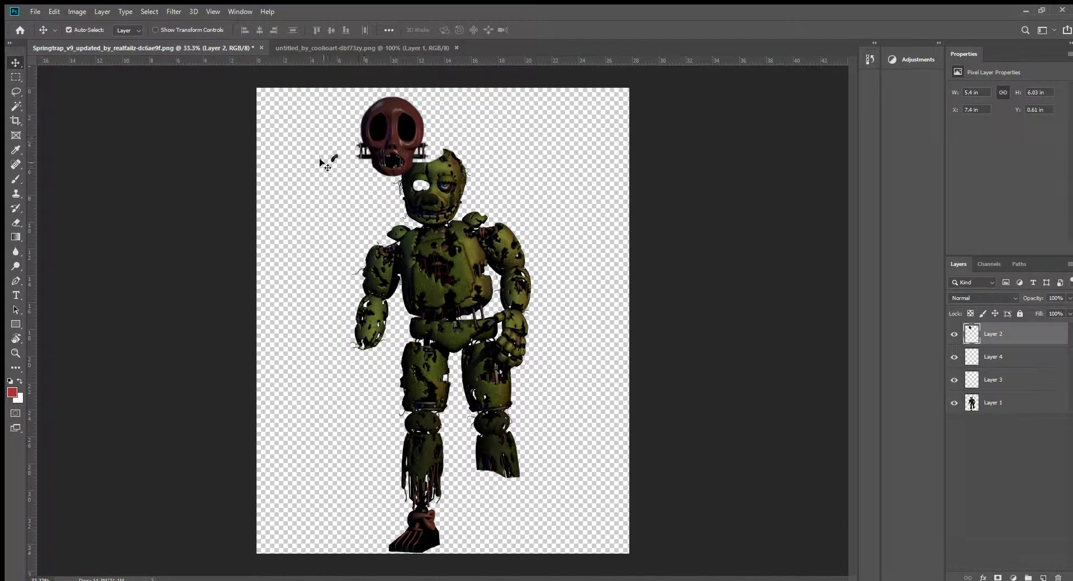
{"action": "mouse_move", "coordinate": [335, 159]}
{"action": "left_mouse_down"}
{"action": "mouse_move", "coordinate": [296, 225]}
{"action": "mouse_move", "coordinate": [300, 246]}
{"action": "left_mouse_up"}
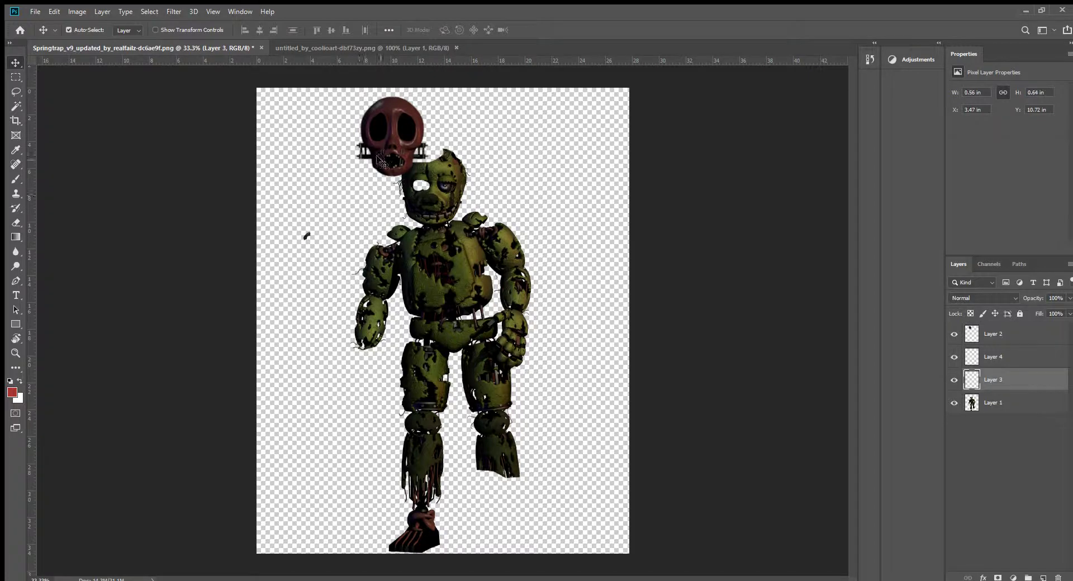
{"action": "left_click_drag", "start_coordinate": [391, 140], "coordinate": [622, 235]}
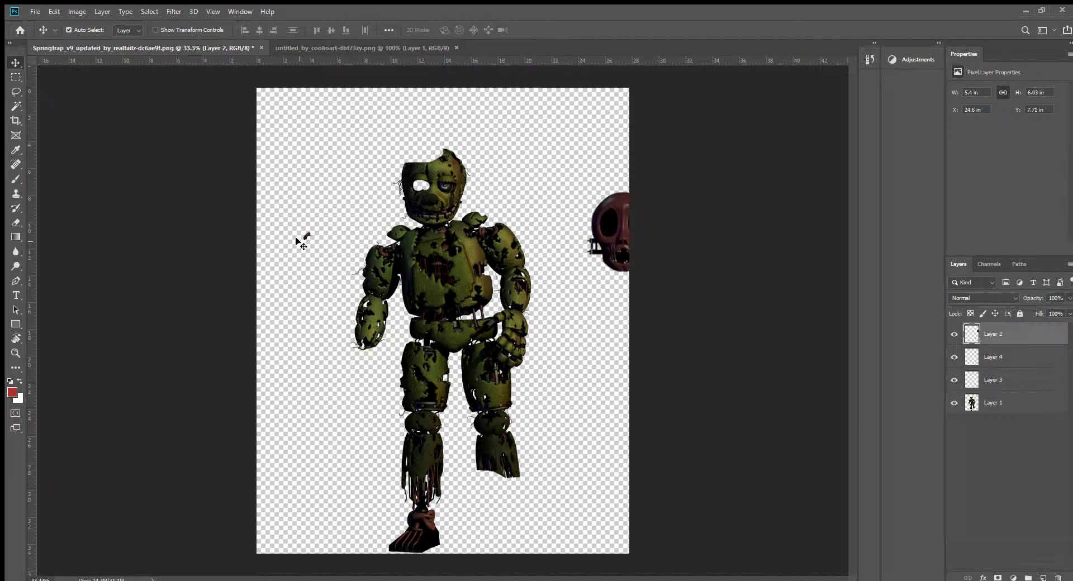
{"action": "left_click_drag", "start_coordinate": [305, 236], "coordinate": [298, 195]}
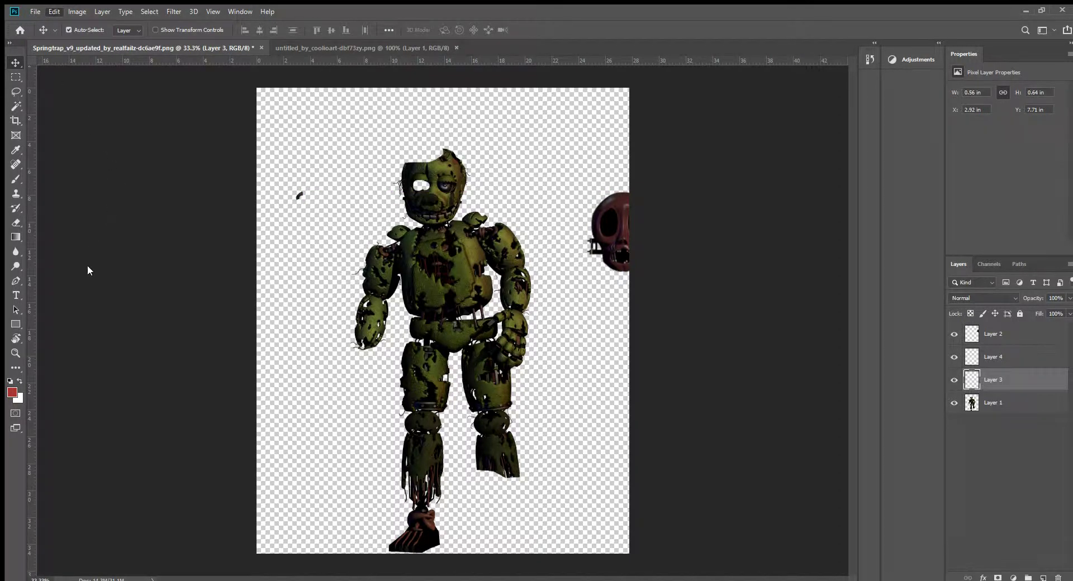
Scale the small fragment about 520%, rotate it about 13°, and set it as a cap on the head.
{"action": "key", "text": "ctrl+t"}
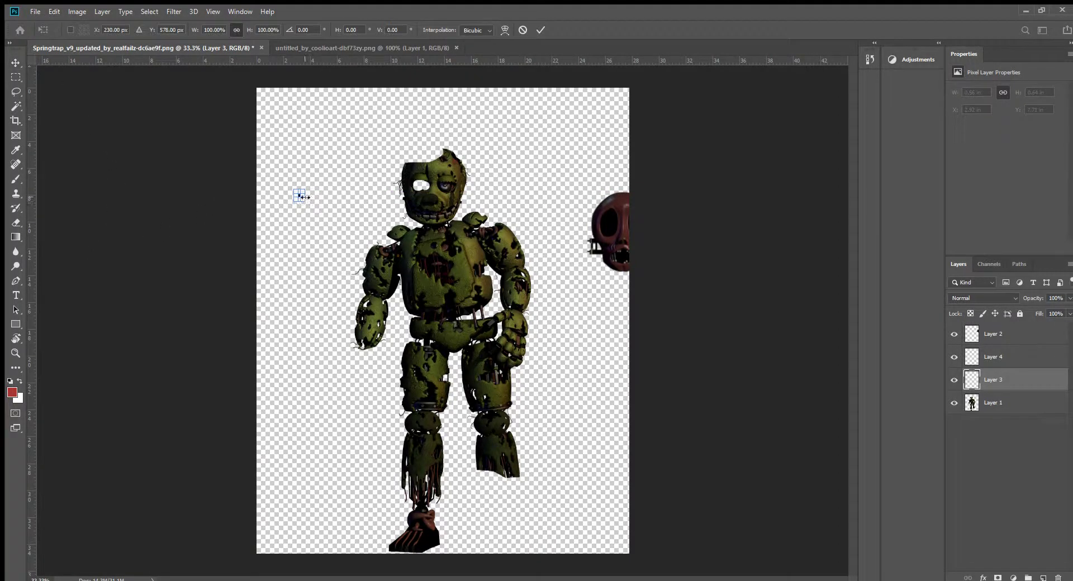
{"action": "left_click_drag", "start_coordinate": [304, 194], "coordinate": [337, 192]}
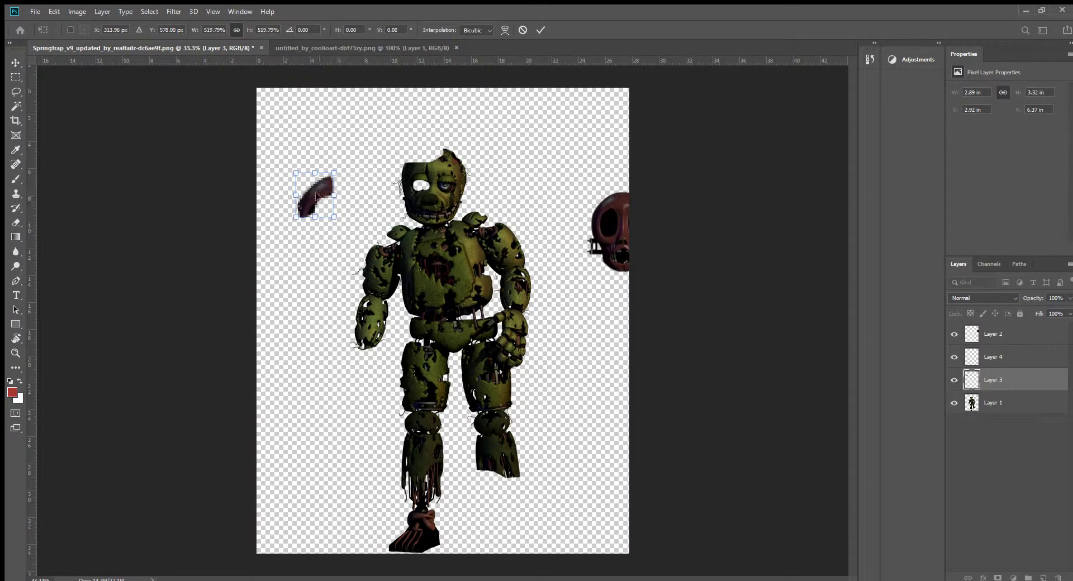
{"action": "left_click_drag", "start_coordinate": [344, 159], "coordinate": [354, 166]}
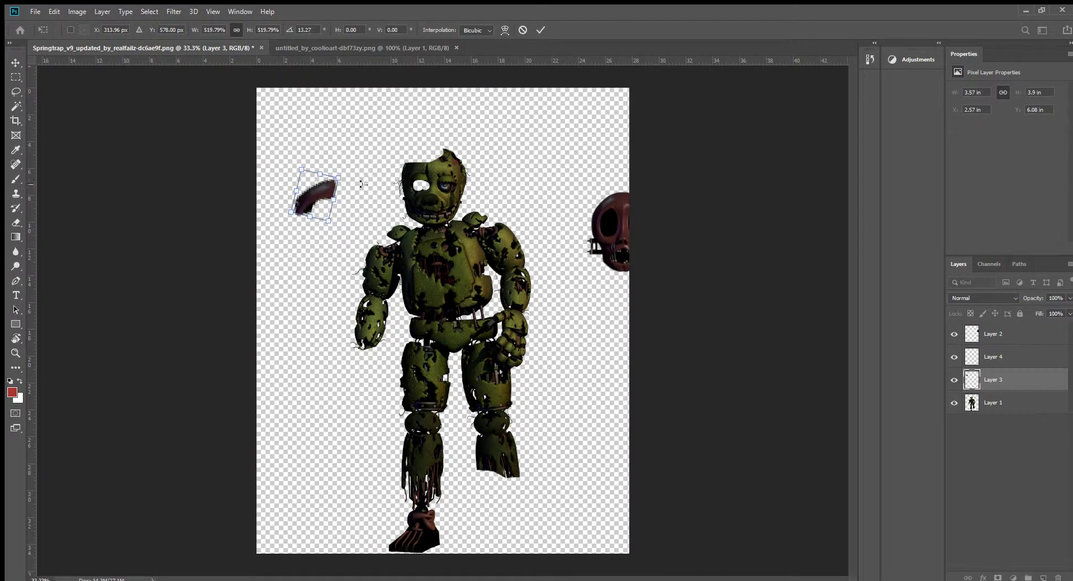
{"action": "key", "text": "Return"}
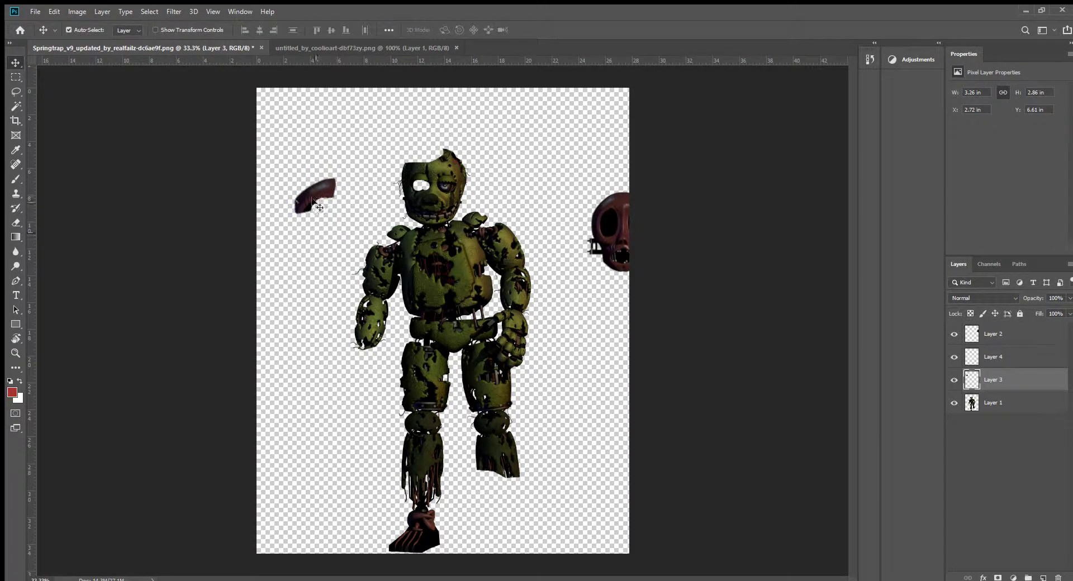
{"action": "mouse_move", "coordinate": [312, 197]}
{"action": "left_mouse_down"}
{"action": "mouse_move", "coordinate": [398, 156]}
{"action": "mouse_move", "coordinate": [425, 156]}
{"action": "left_mouse_up"}
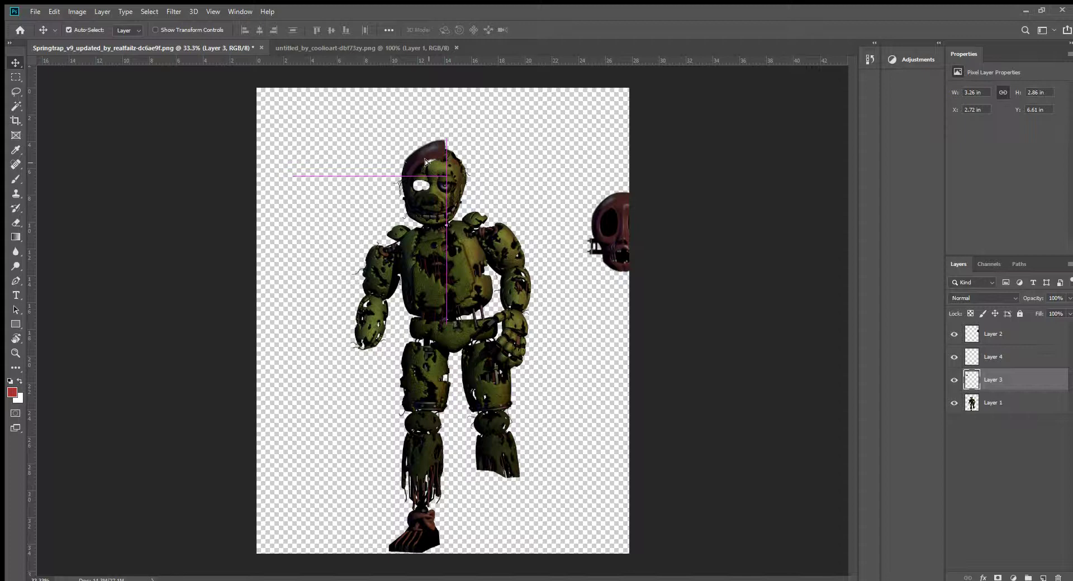
{"action": "left_click_drag", "start_coordinate": [425, 160], "coordinate": [421, 162]}
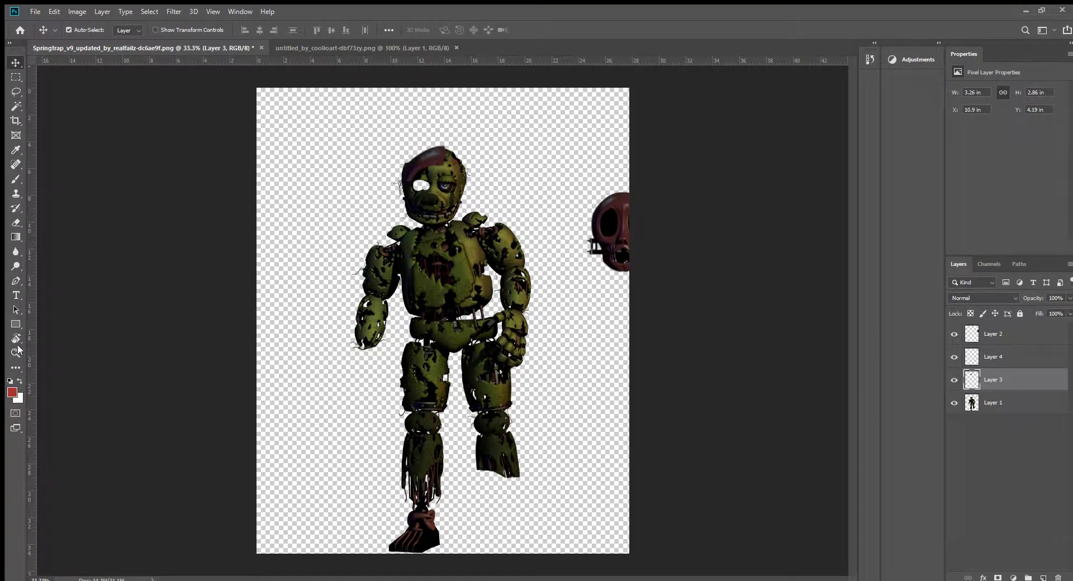
Paint the erased eye black using colour sampled from the skull socket, then close both documents.
{"action": "left_click", "coordinate": [16, 149]}
{"action": "left_click", "coordinate": [610, 224]}
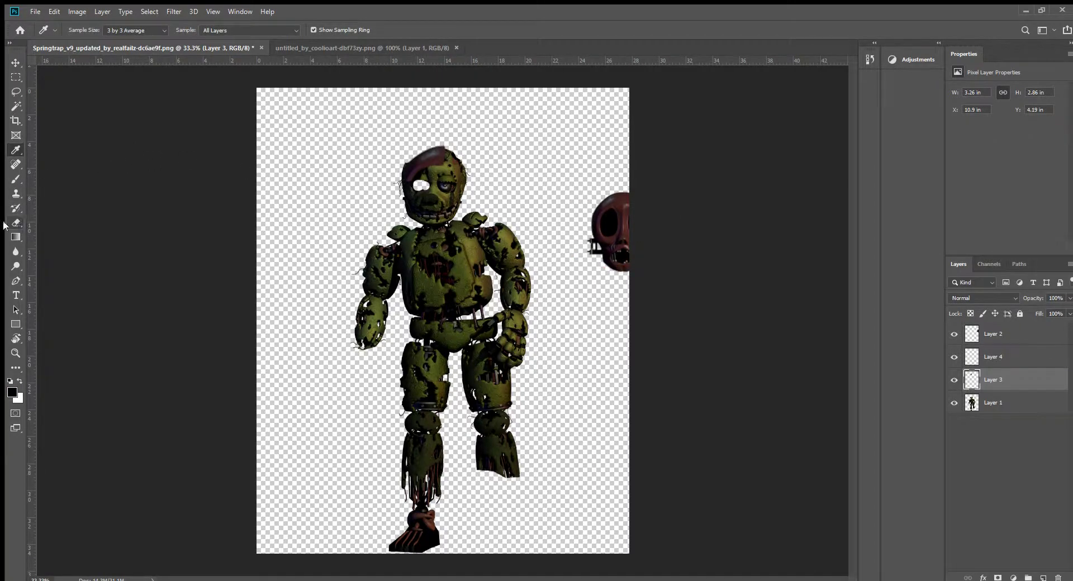
{"action": "left_click", "coordinate": [16, 178]}
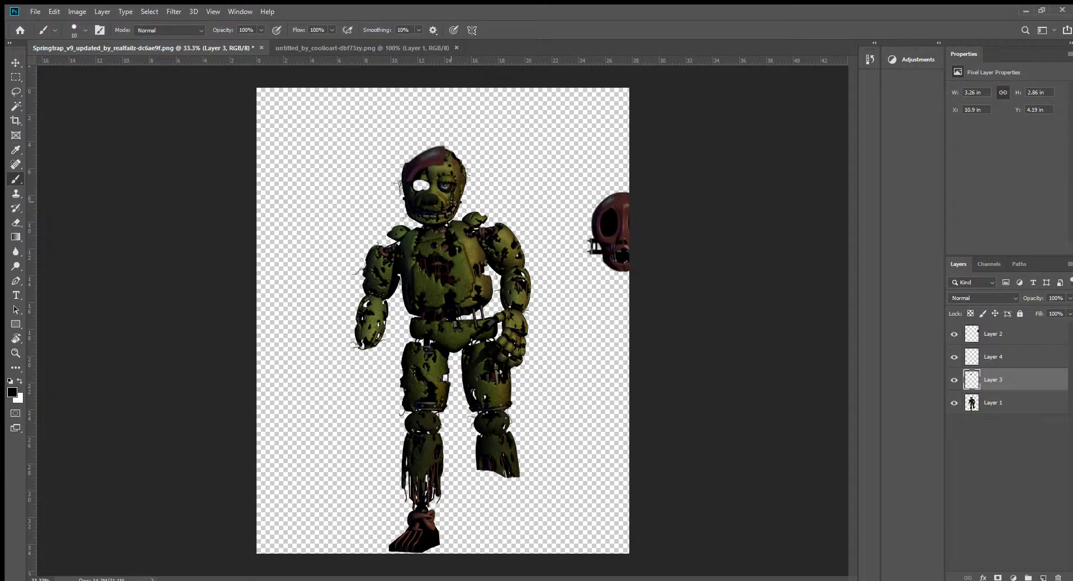
{"action": "mouse_move", "coordinate": [409, 188]}
{"action": "left_mouse_down"}
{"action": "mouse_move", "coordinate": [427, 190]}
{"action": "mouse_move", "coordinate": [419, 186]}
{"action": "left_mouse_up"}
{"action": "left_click_drag", "start_coordinate": [420, 186], "coordinate": [406, 183]}
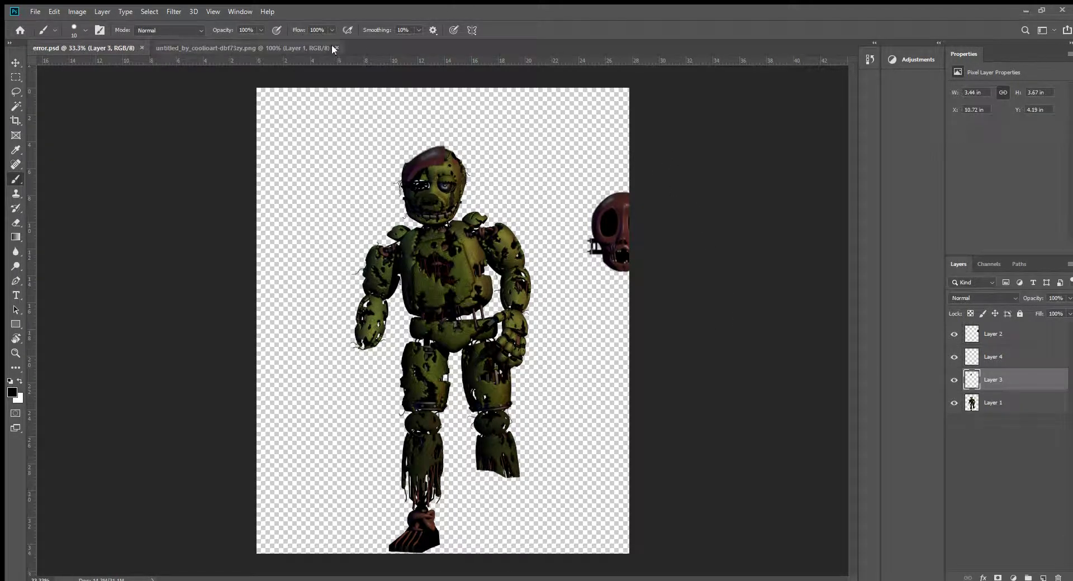
{"action": "left_click", "coordinate": [336, 47]}
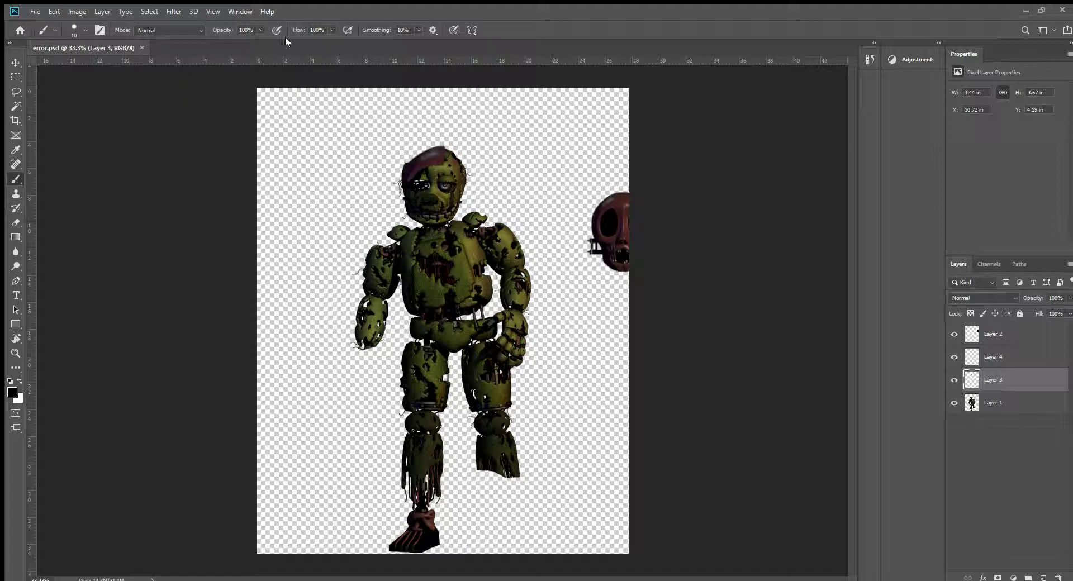
{"action": "left_click", "coordinate": [141, 48]}
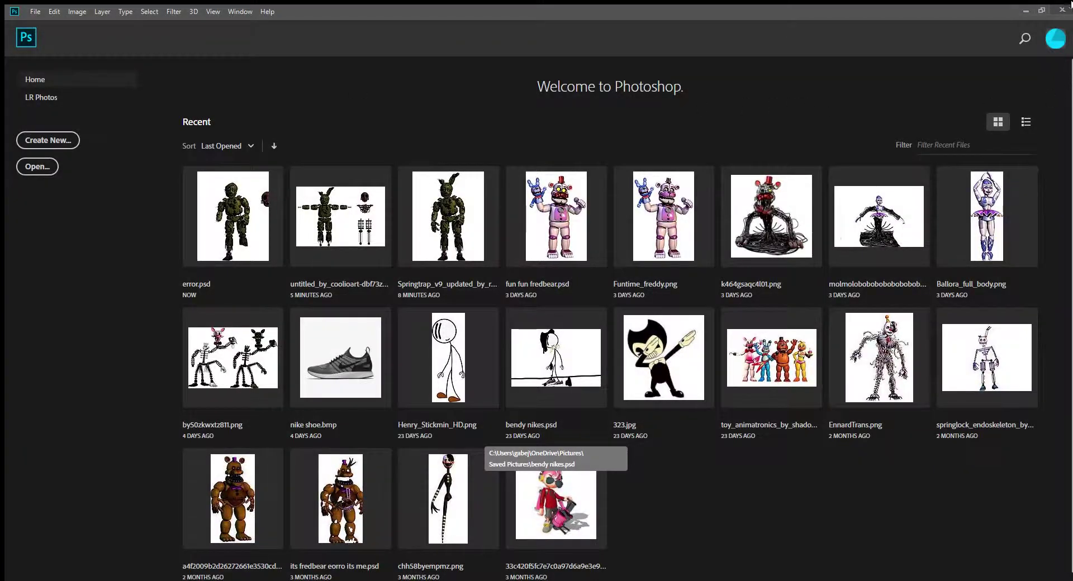